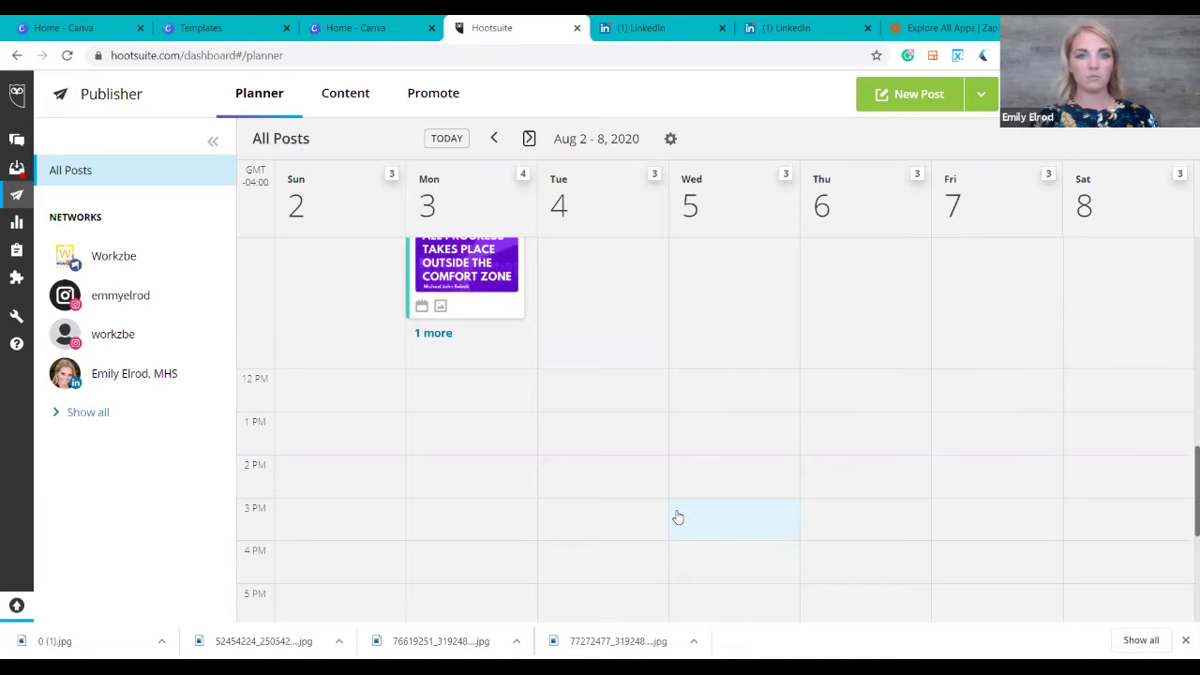
- Go to streamyard.com and scroll through the upcoming broadcasts list
click(273, 55)
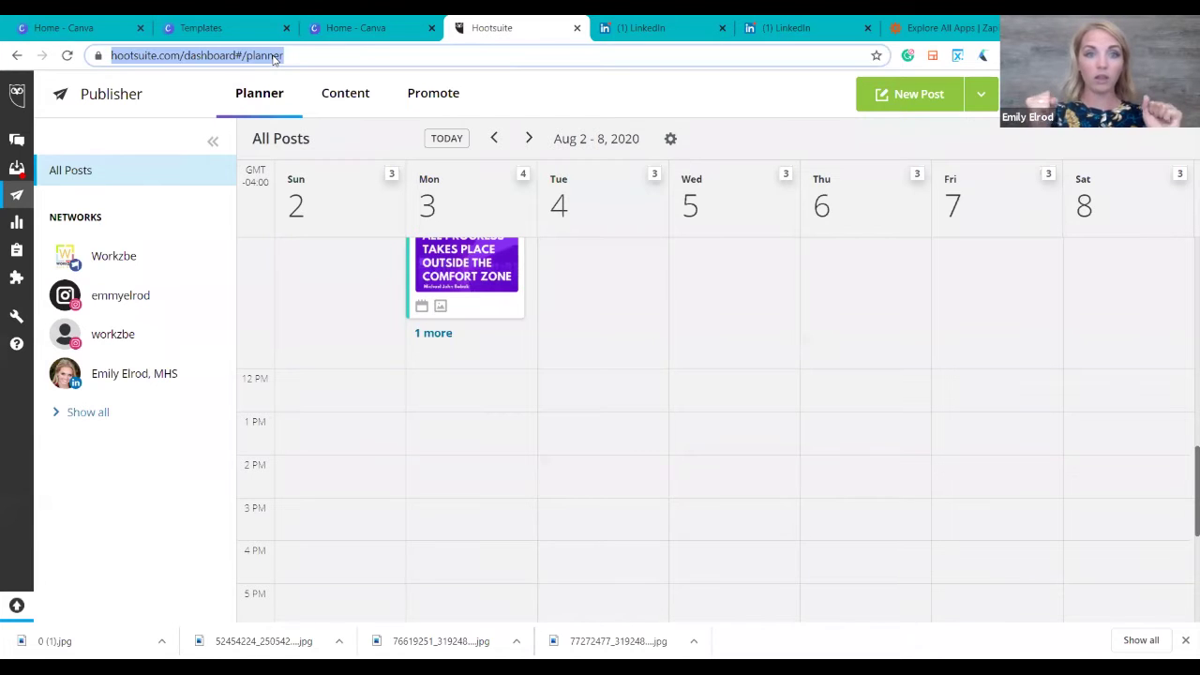
text(stre)
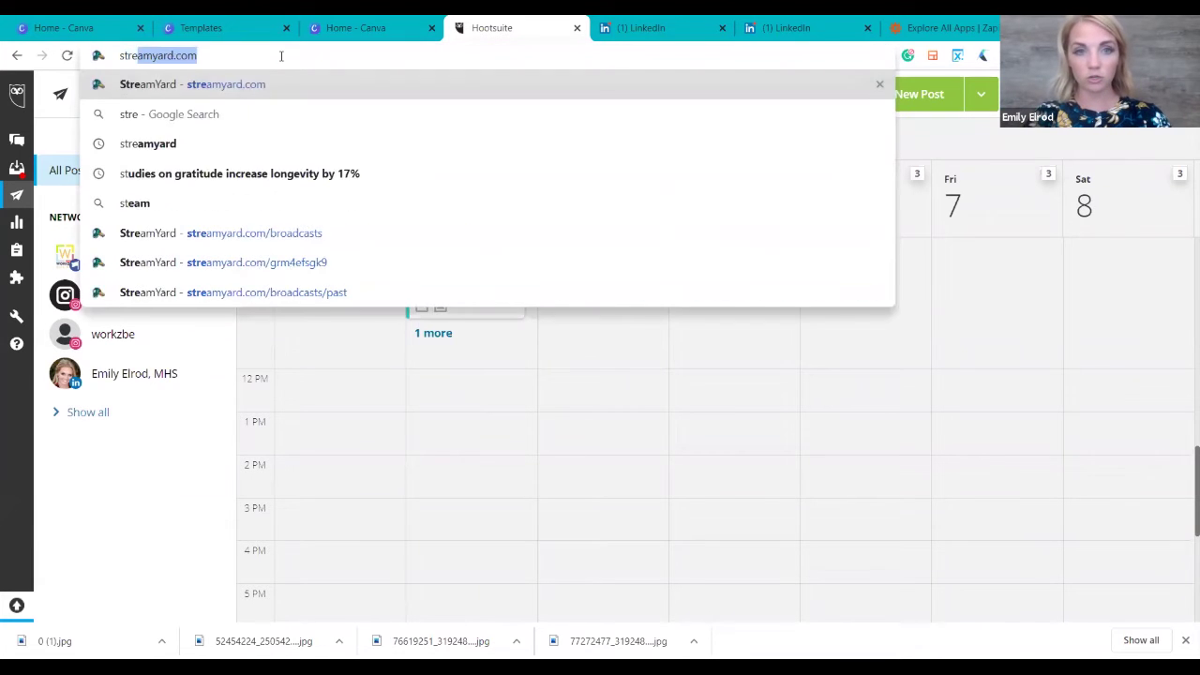
text(am)
key(Return)
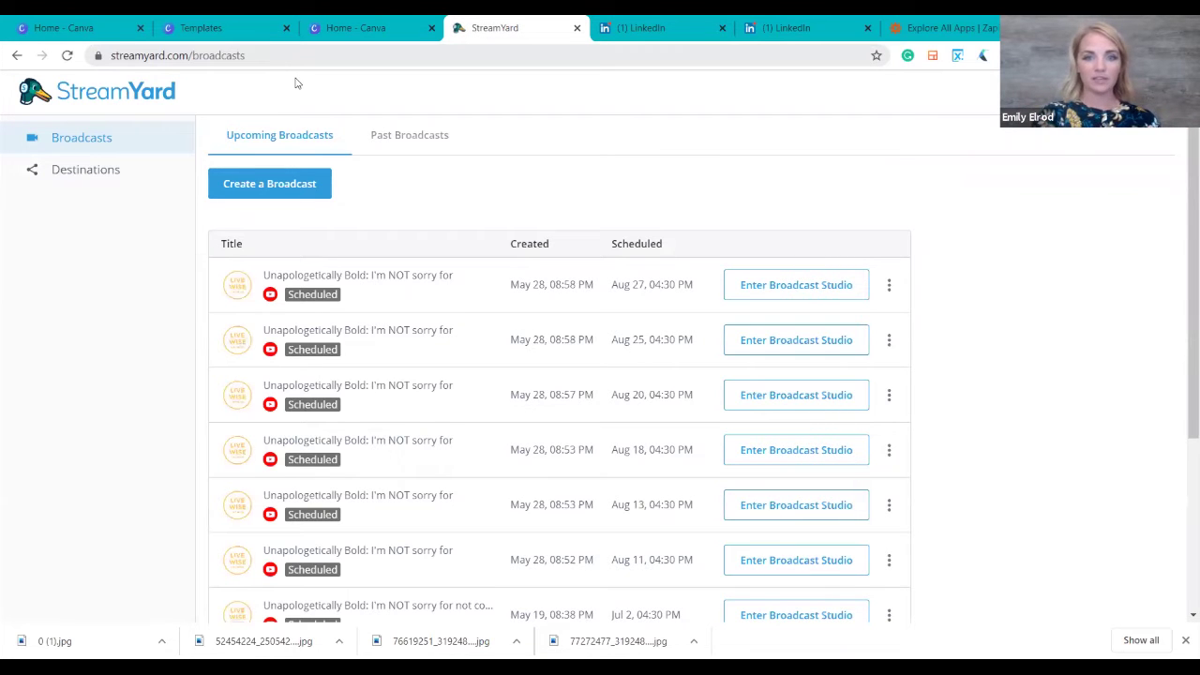
scroll(592, 432, down, 3)
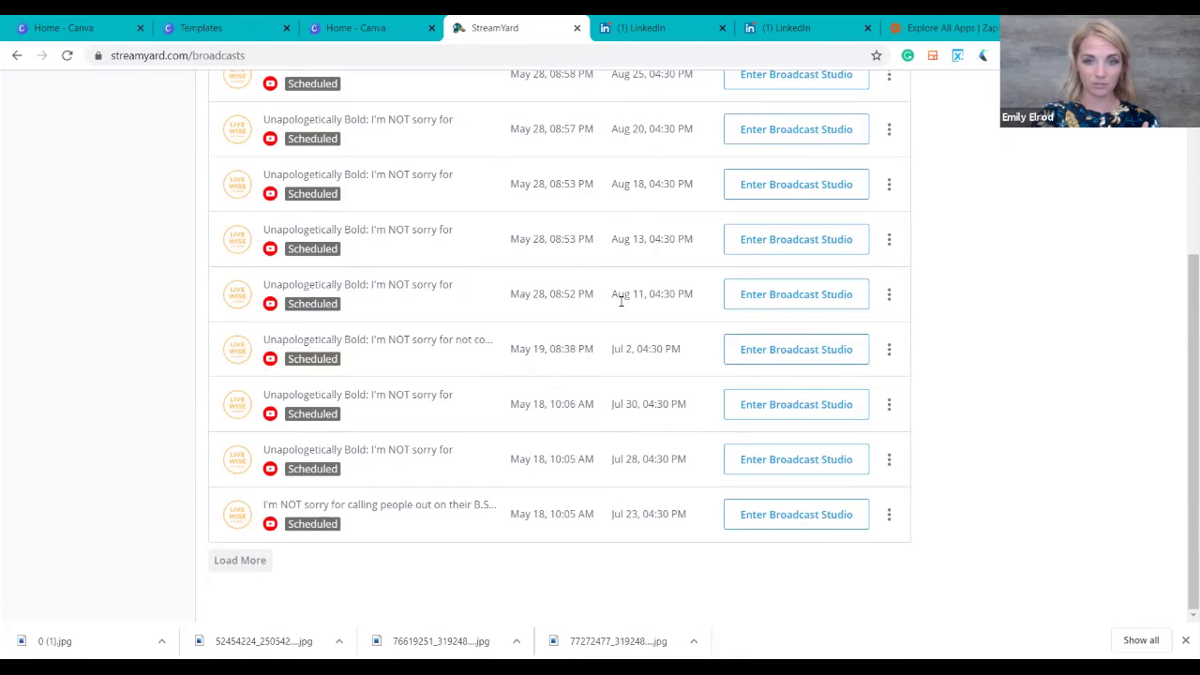
scroll(626, 296, up, 2)
scroll(626, 296, down, 2)
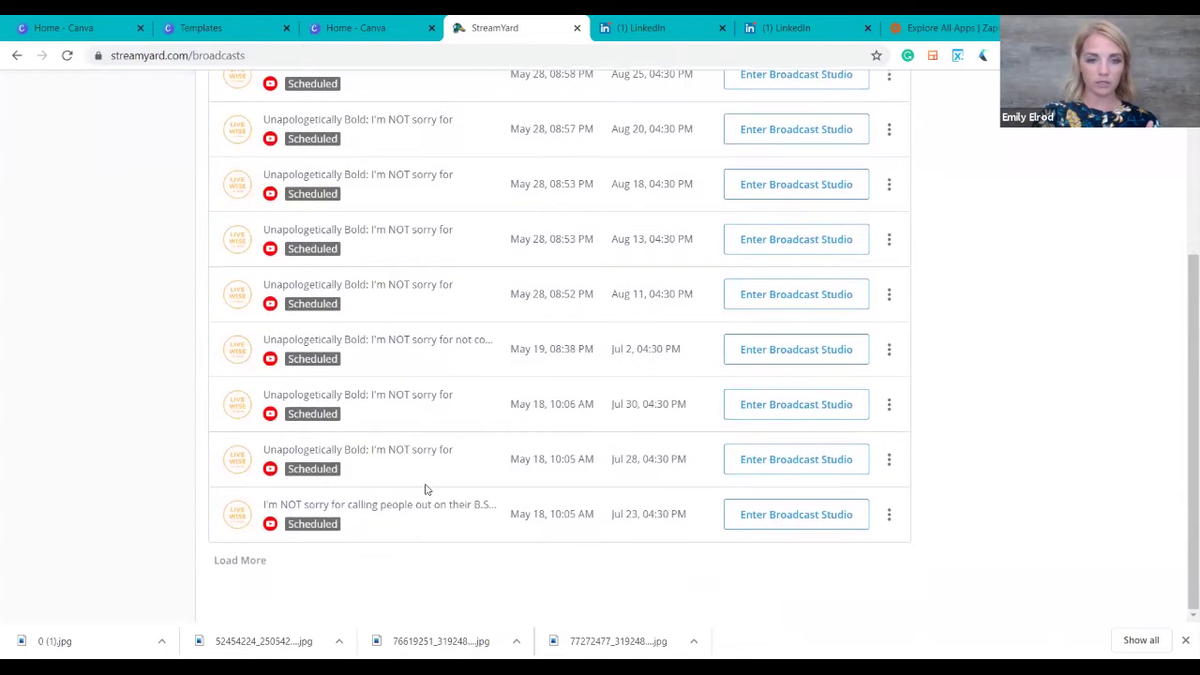
scroll(622, 457, down, 4)
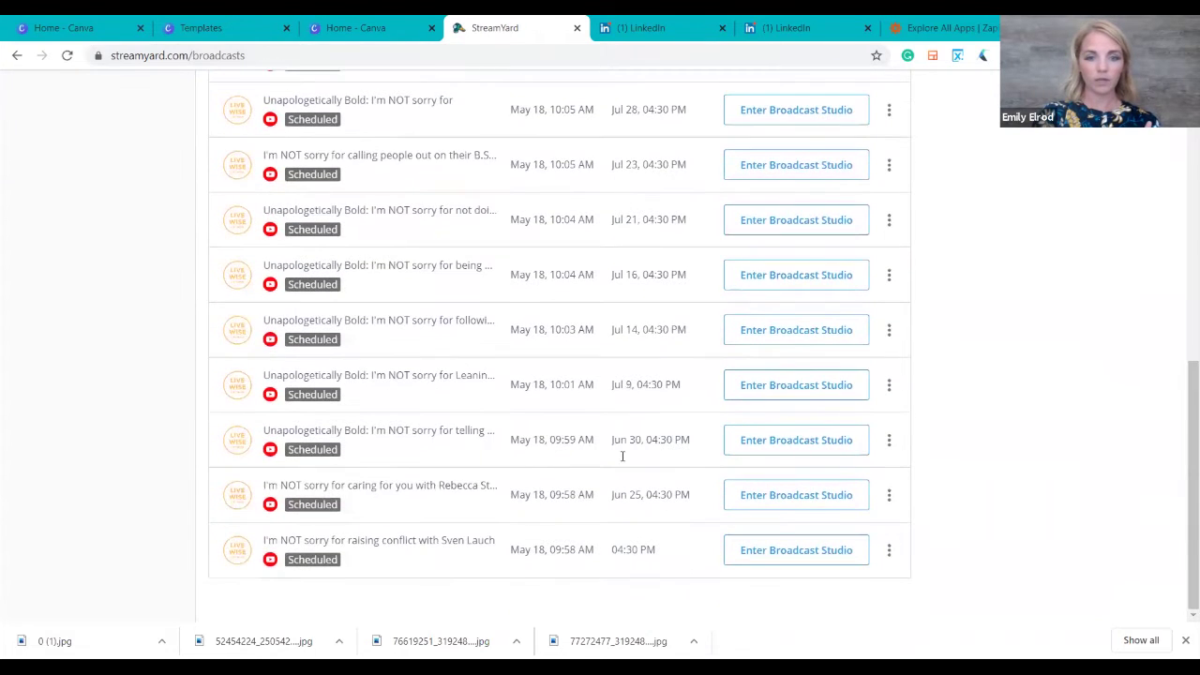
- Enter the studio for the scheduled conflict broadcast and open its destination options
click(801, 552)
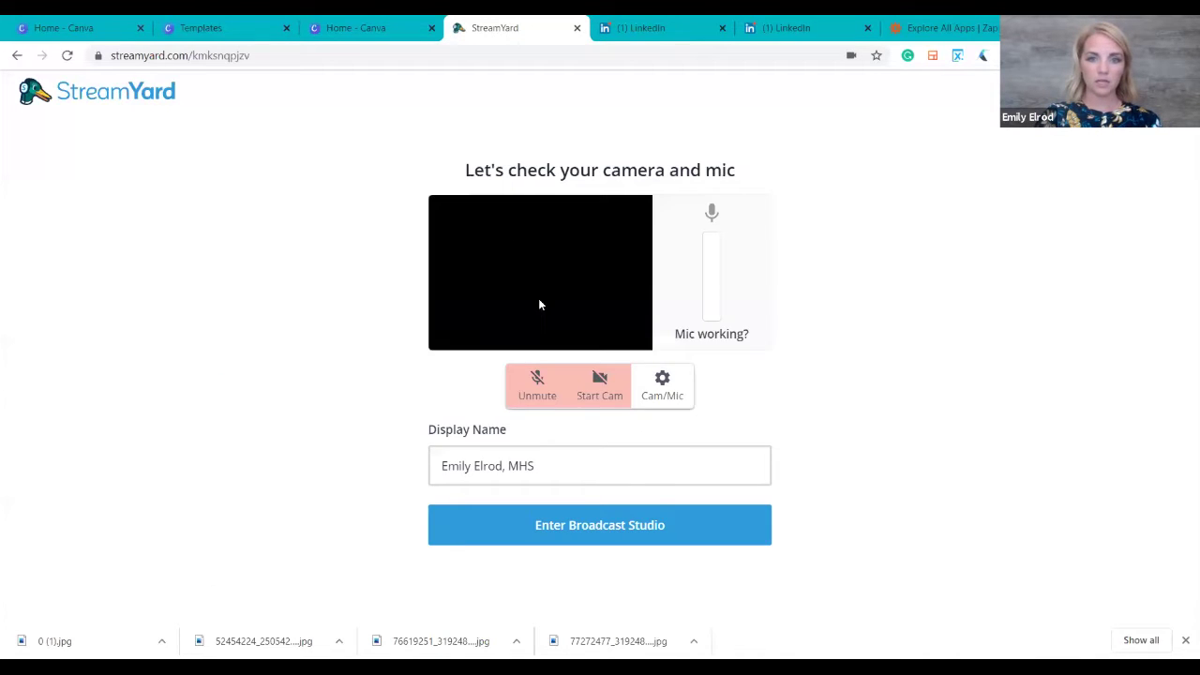
scroll(557, 274, down, 1)
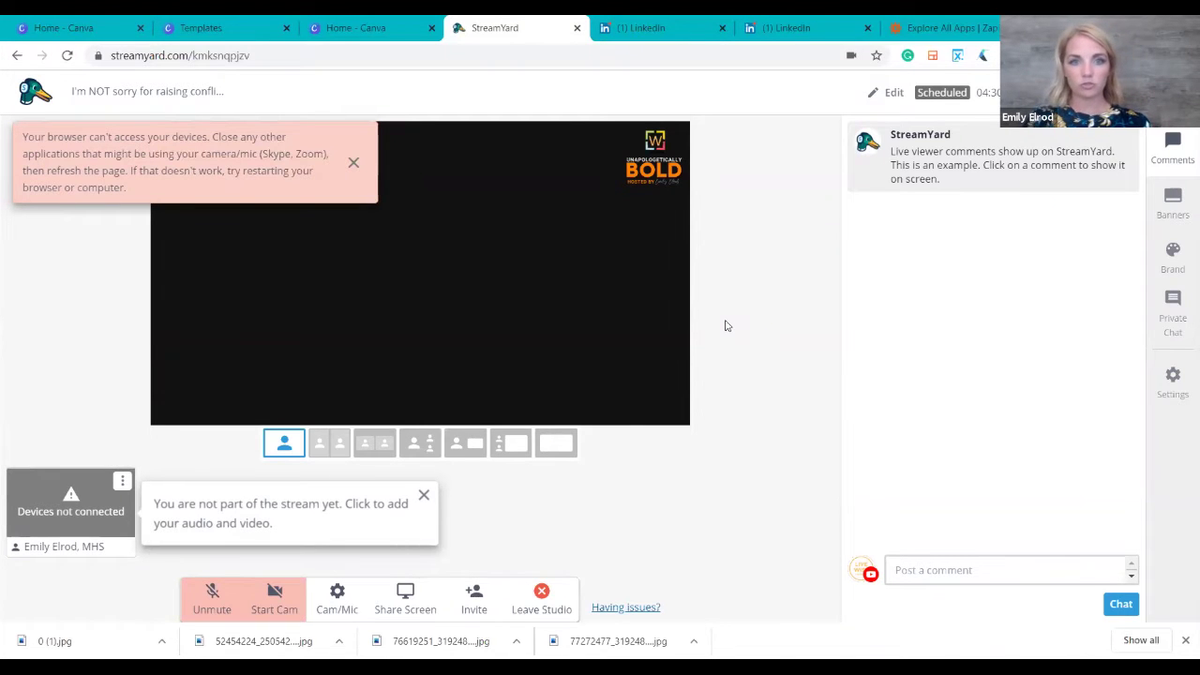
click(1153, 92)
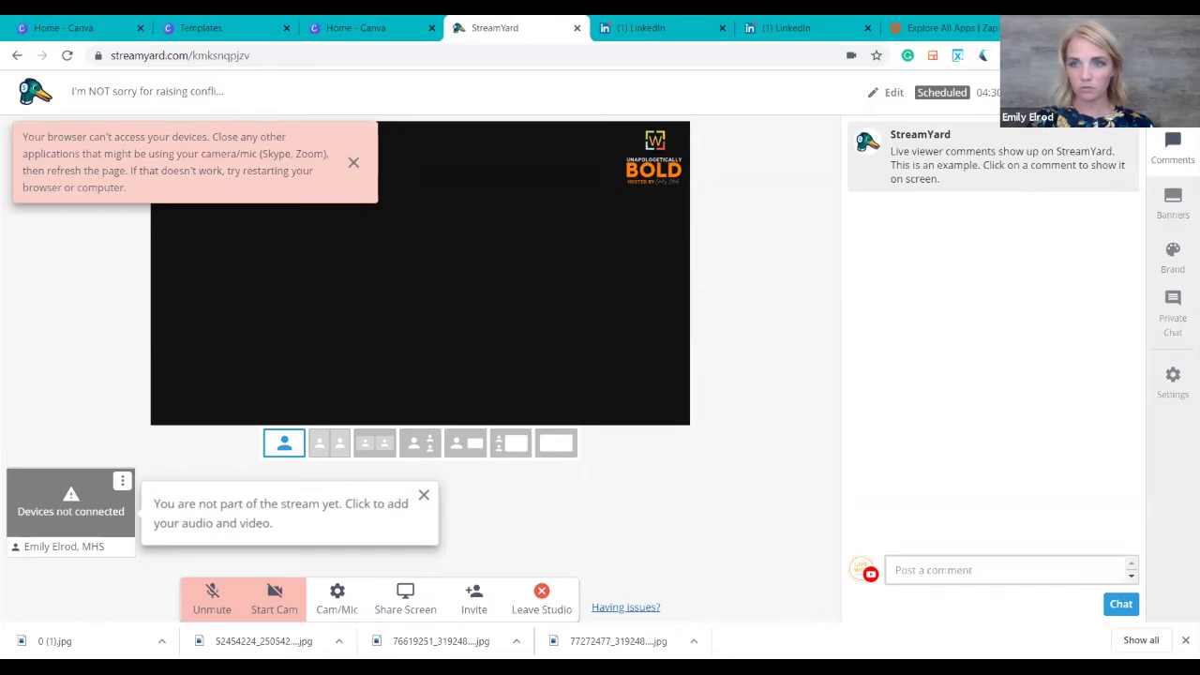
- In the broadcast's edit settings, add a Facebook page as another destination
click(886, 93)
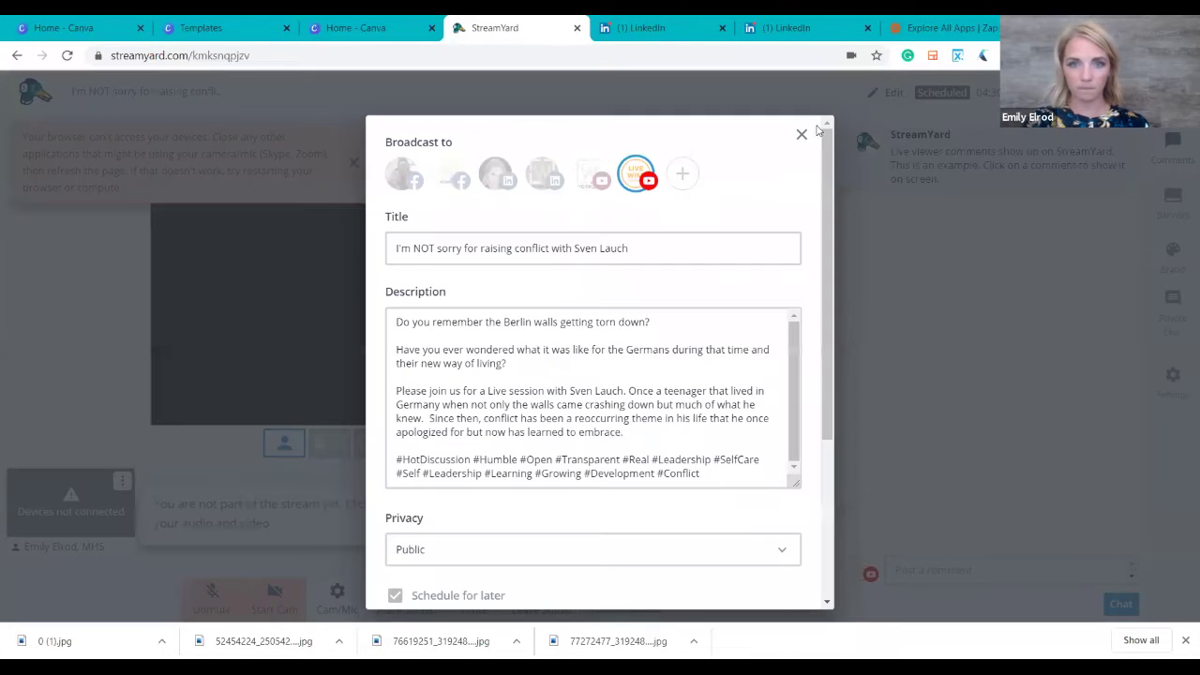
click(455, 183)
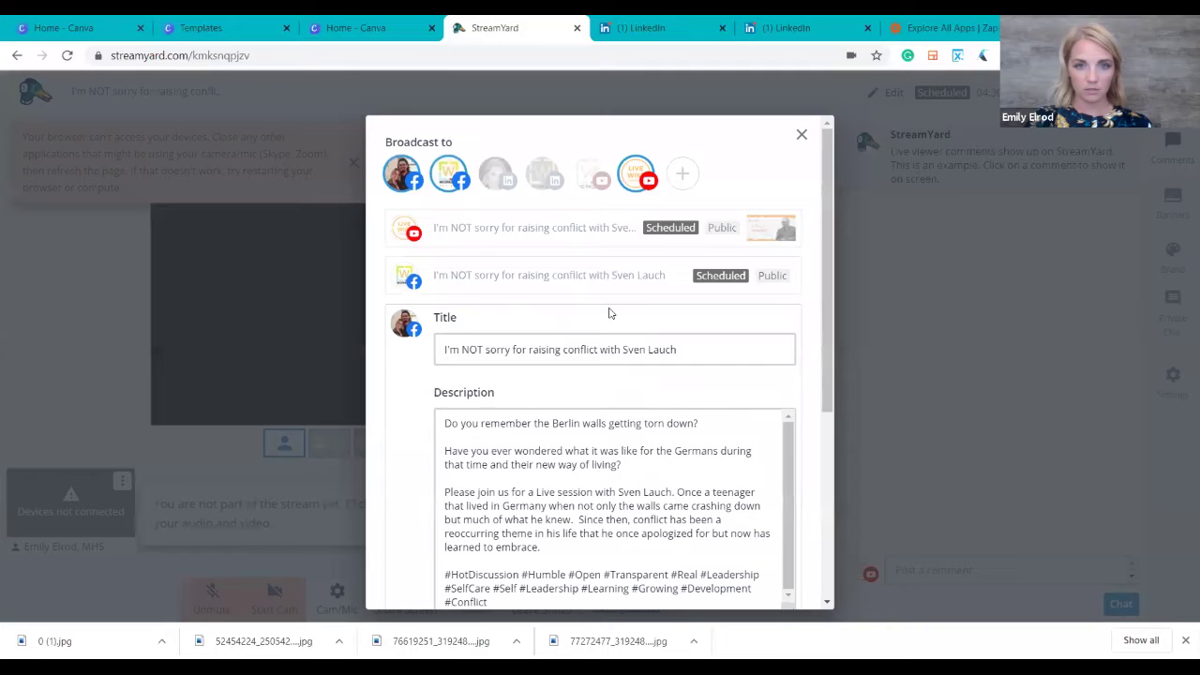
scroll(609, 311, down, 1)
scroll(610, 312, down, 1)
scroll(610, 310, down, 1)
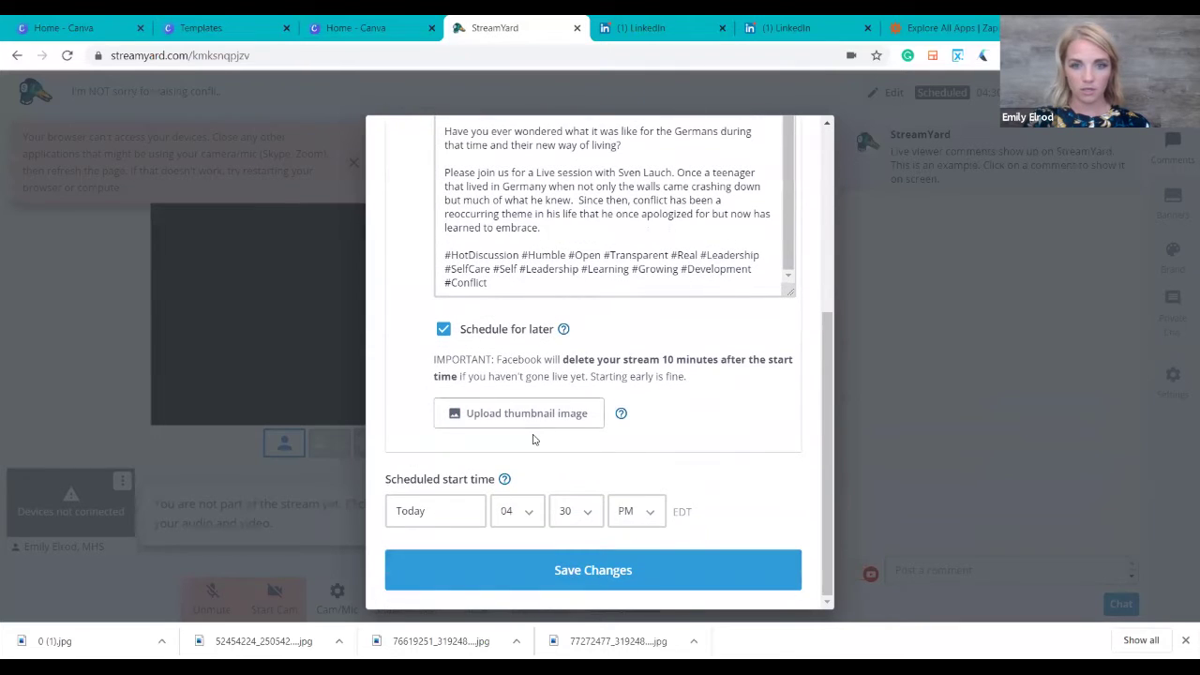
scroll(547, 380, up, 4)
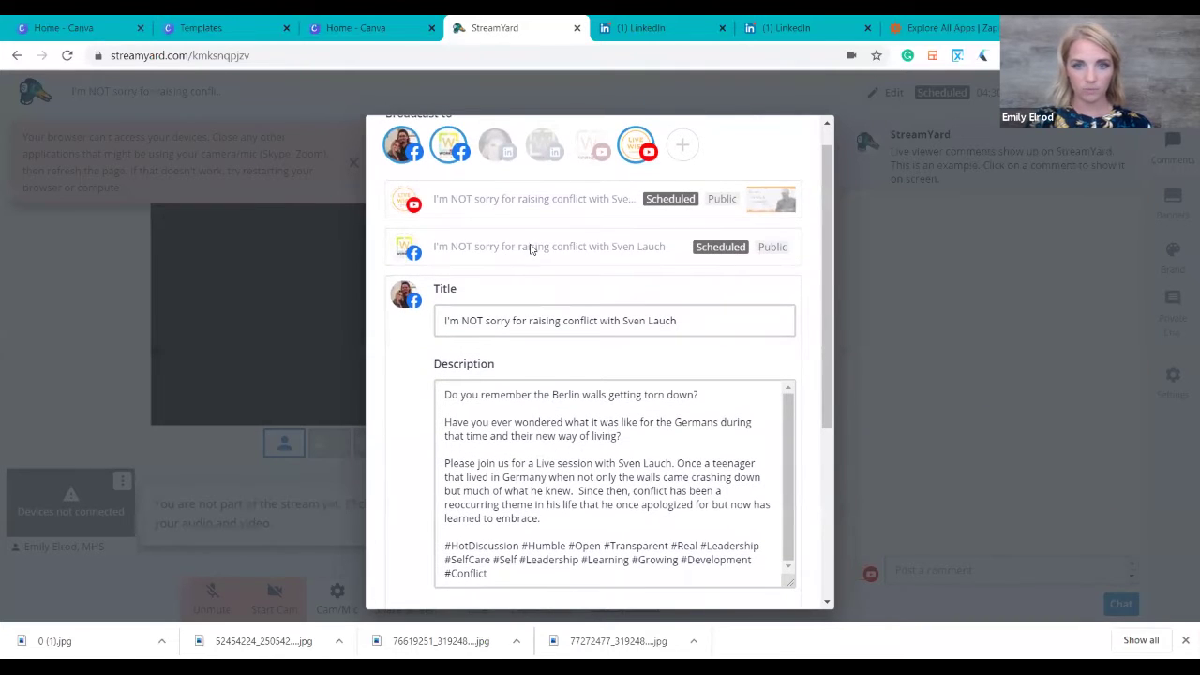
scroll(530, 272, down, 1)
scroll(563, 351, down, 1)
scroll(579, 359, down, 1)
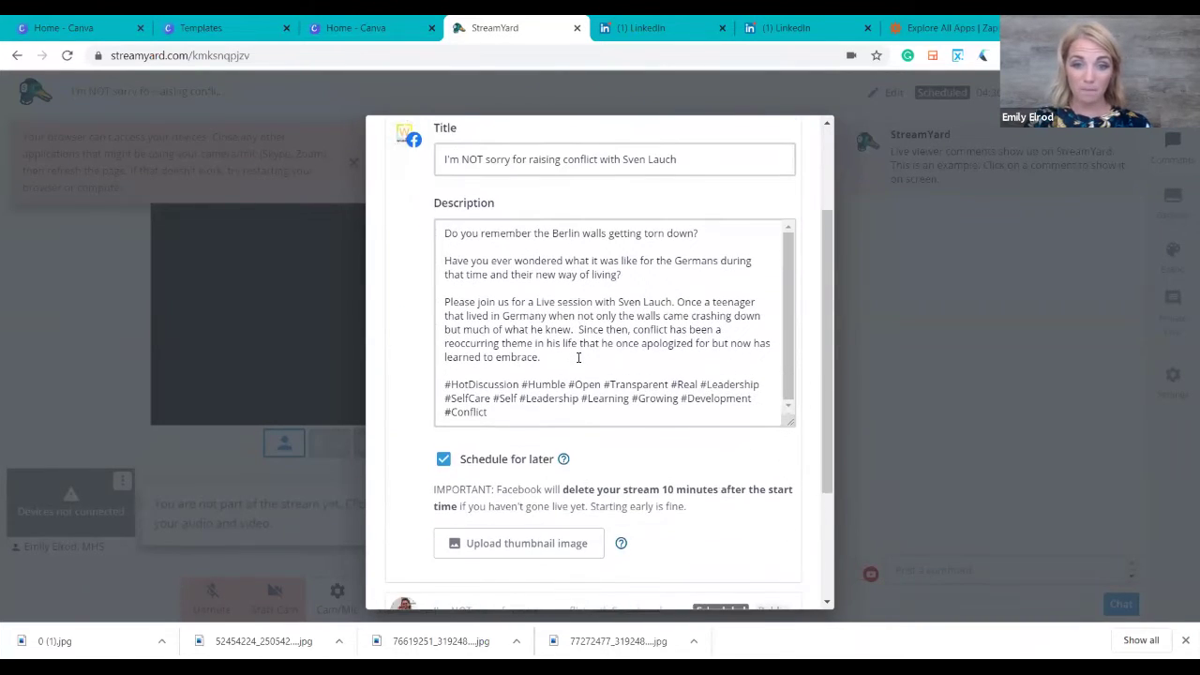
scroll(651, 351, down, 1)
- Set the Facebook thumbnail to image 10 from the Youtube Unapologetically bold folder
click(519, 488)
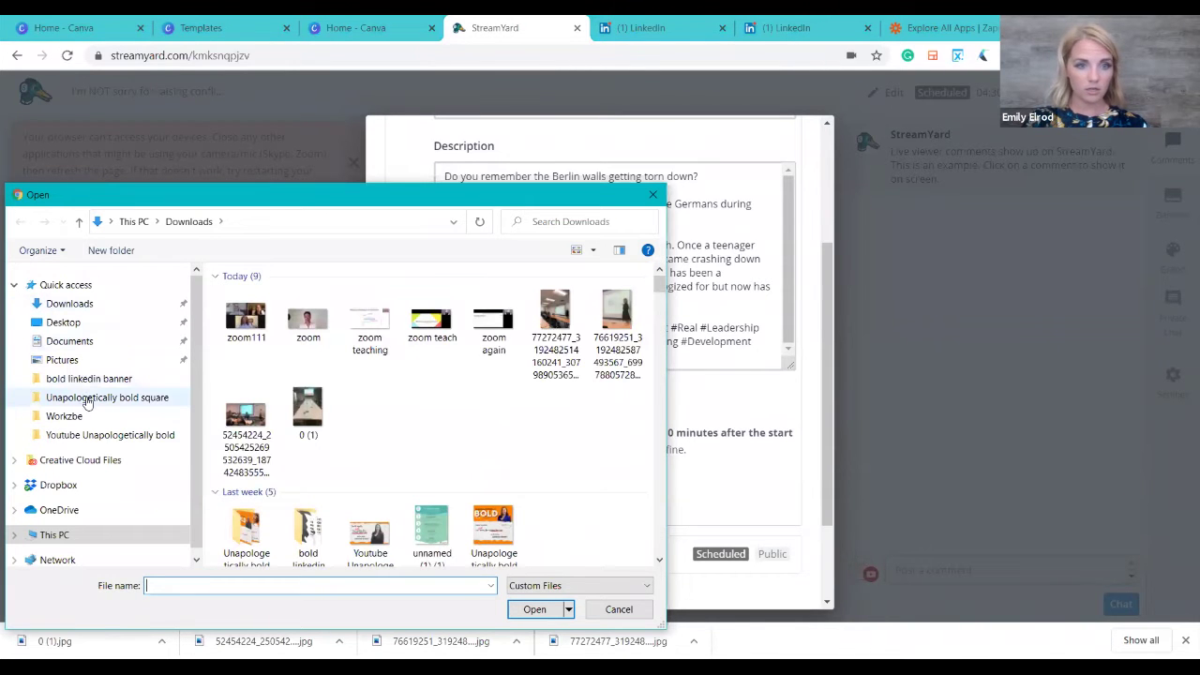
click(103, 435)
scroll(509, 419, down, 3)
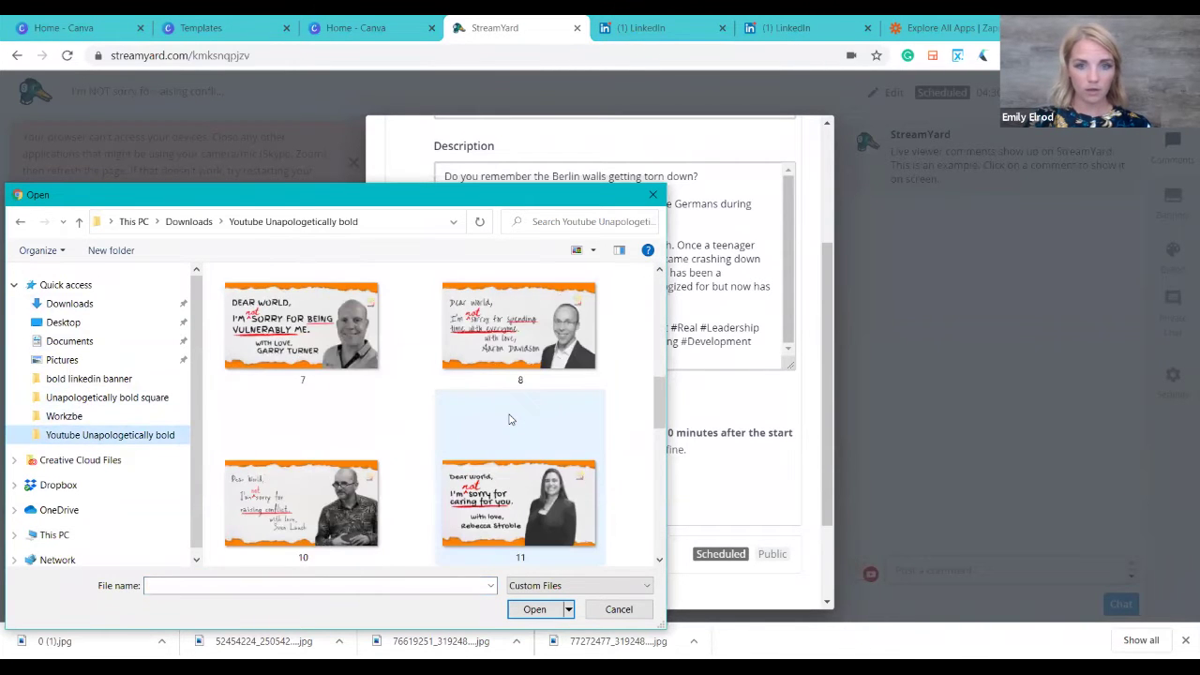
click(268, 506)
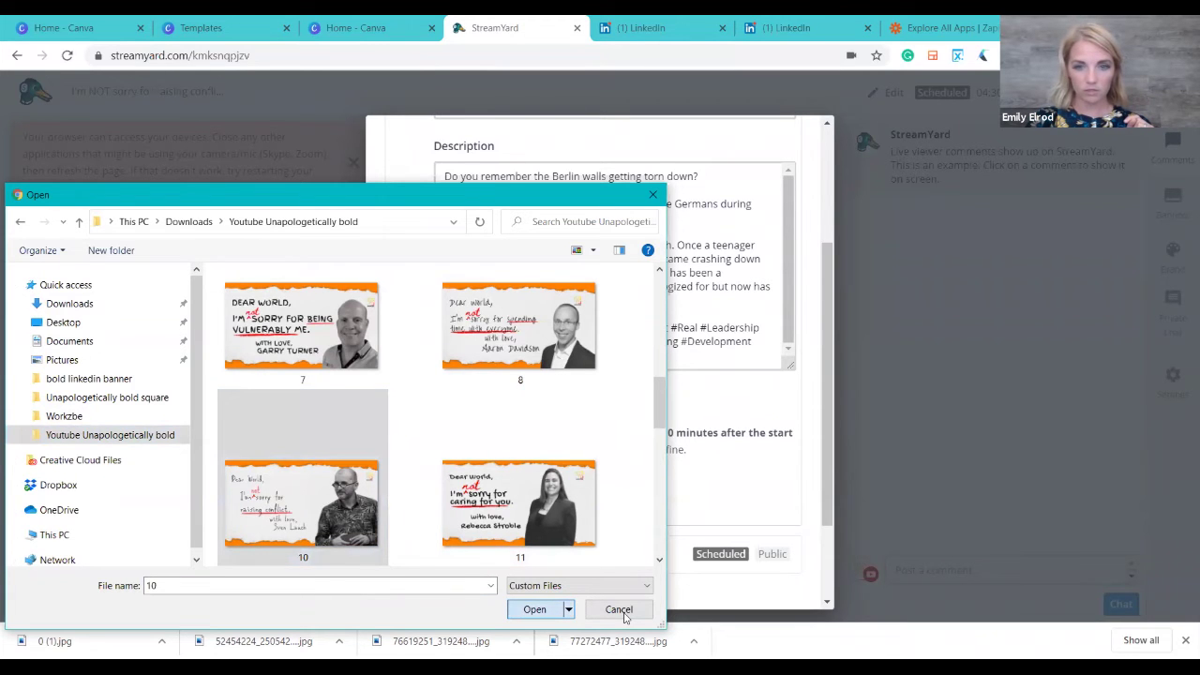
key(Return)
click(791, 454)
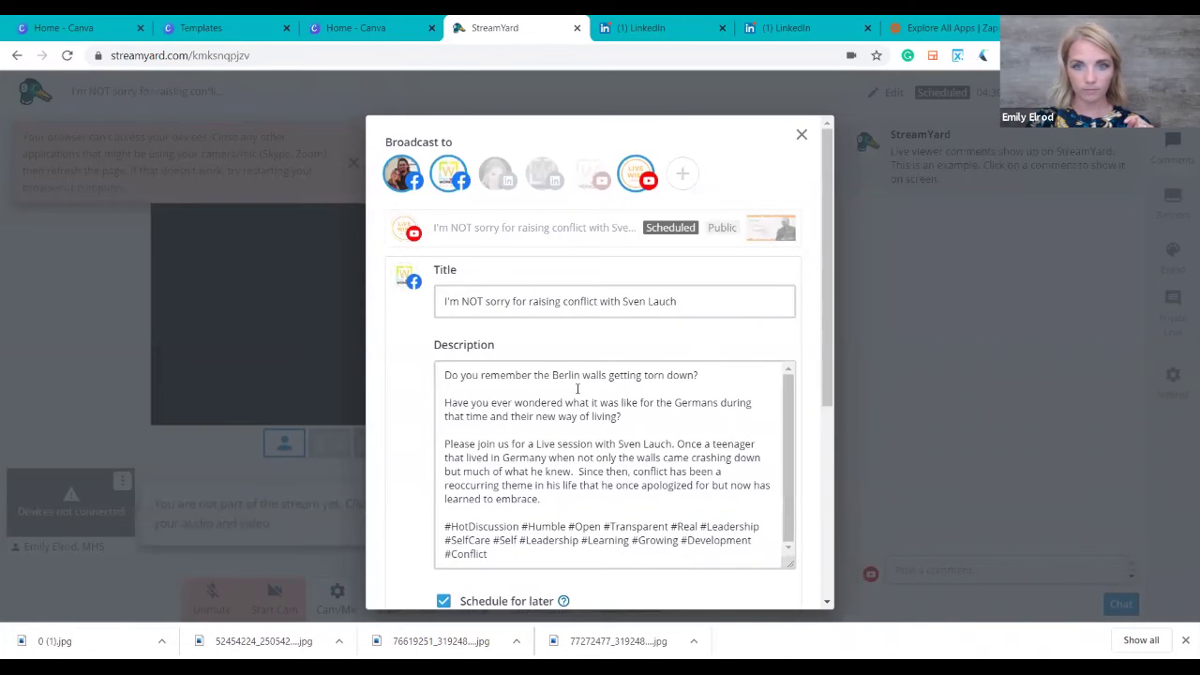
scroll(562, 469, down, 3)
scroll(492, 473, down, 1)
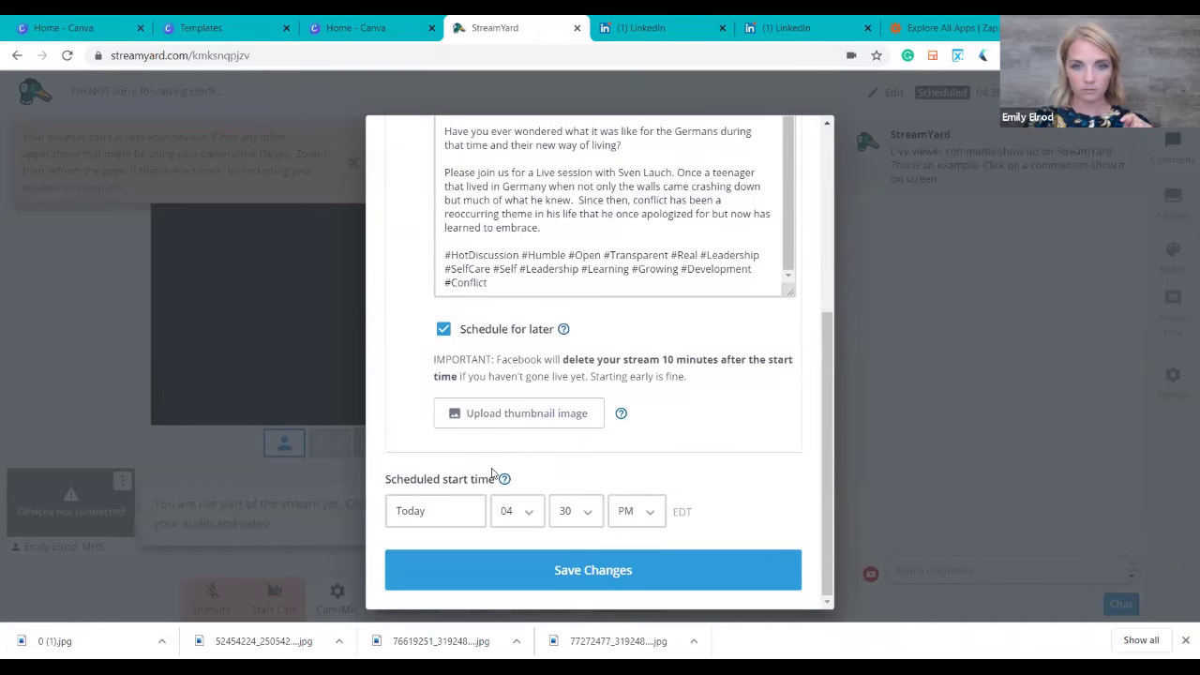
- Replace the broadcast thumbnail with the raising conflict image and save the changes
click(511, 412)
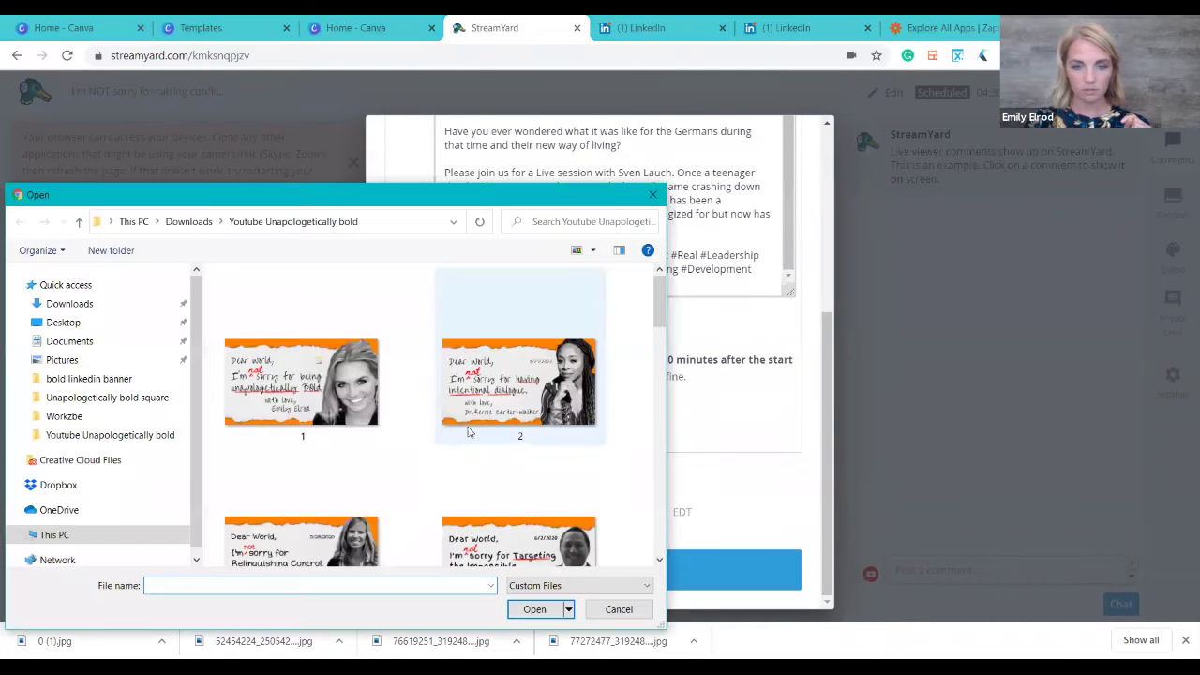
scroll(462, 354, down, 2)
scroll(463, 354, down, 2)
scroll(463, 355, down, 2)
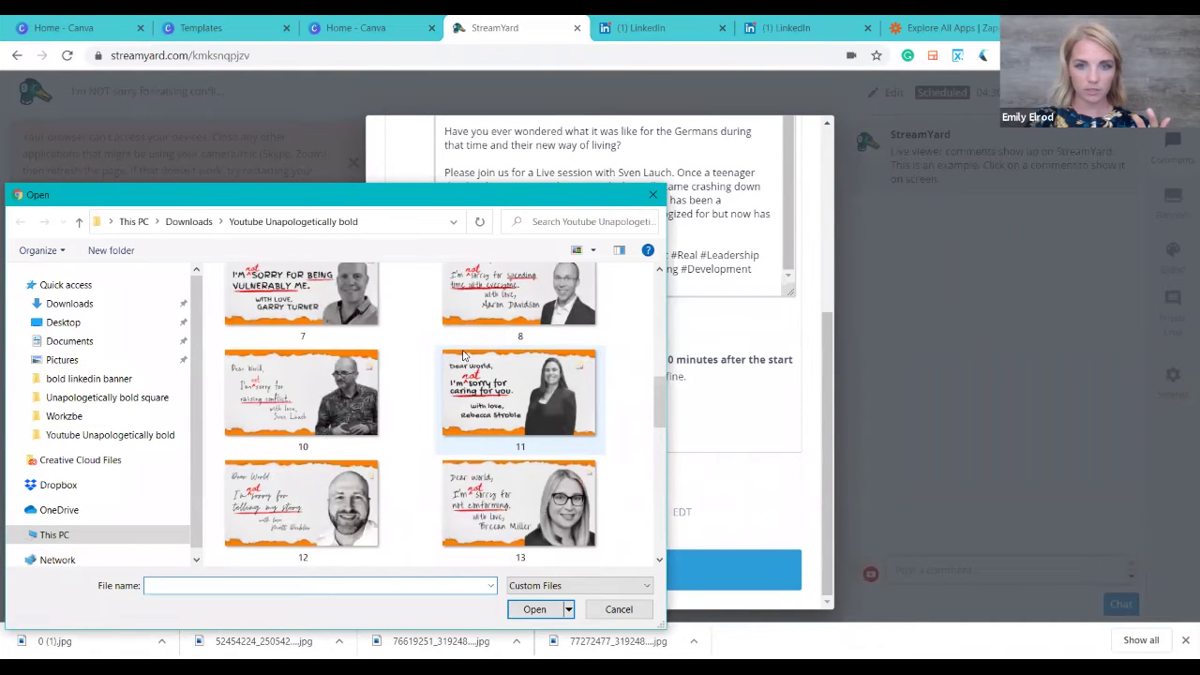
click(309, 394)
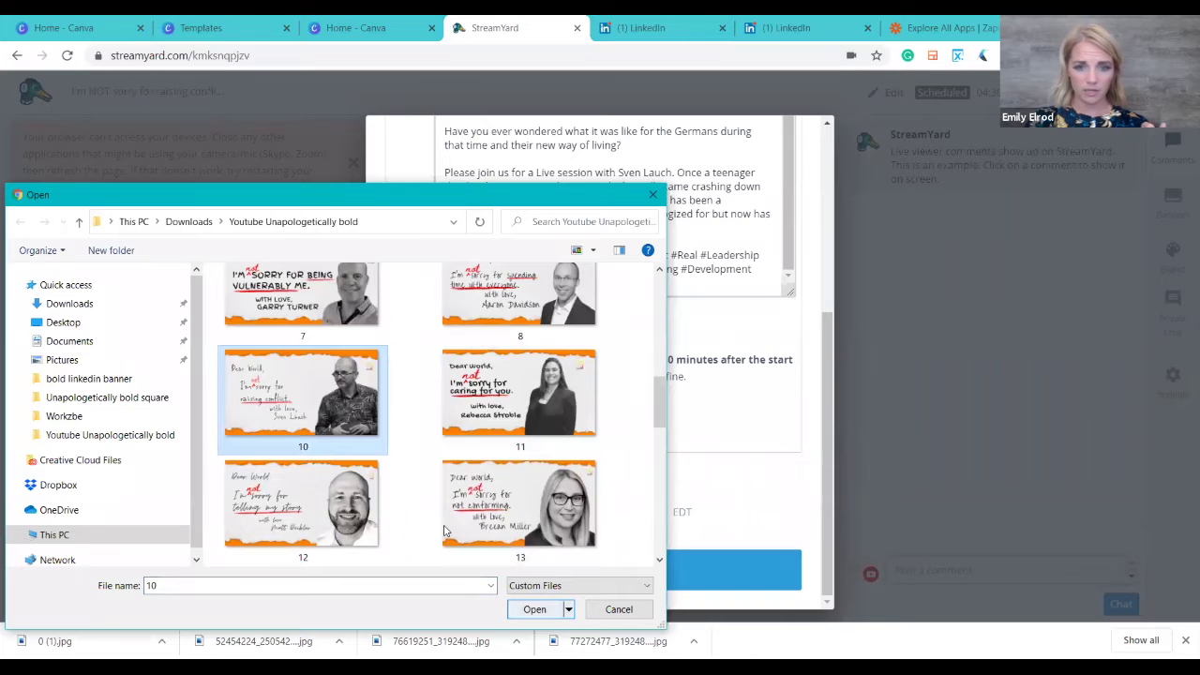
click(532, 610)
click(786, 449)
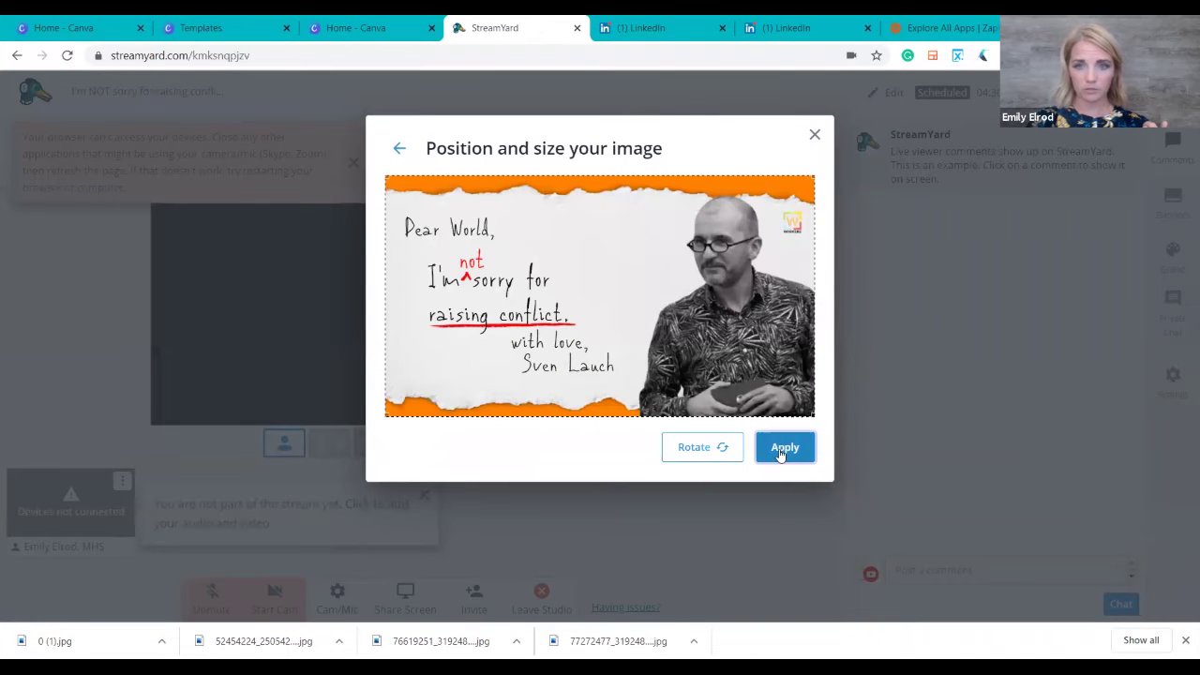
scroll(779, 449, down, 5)
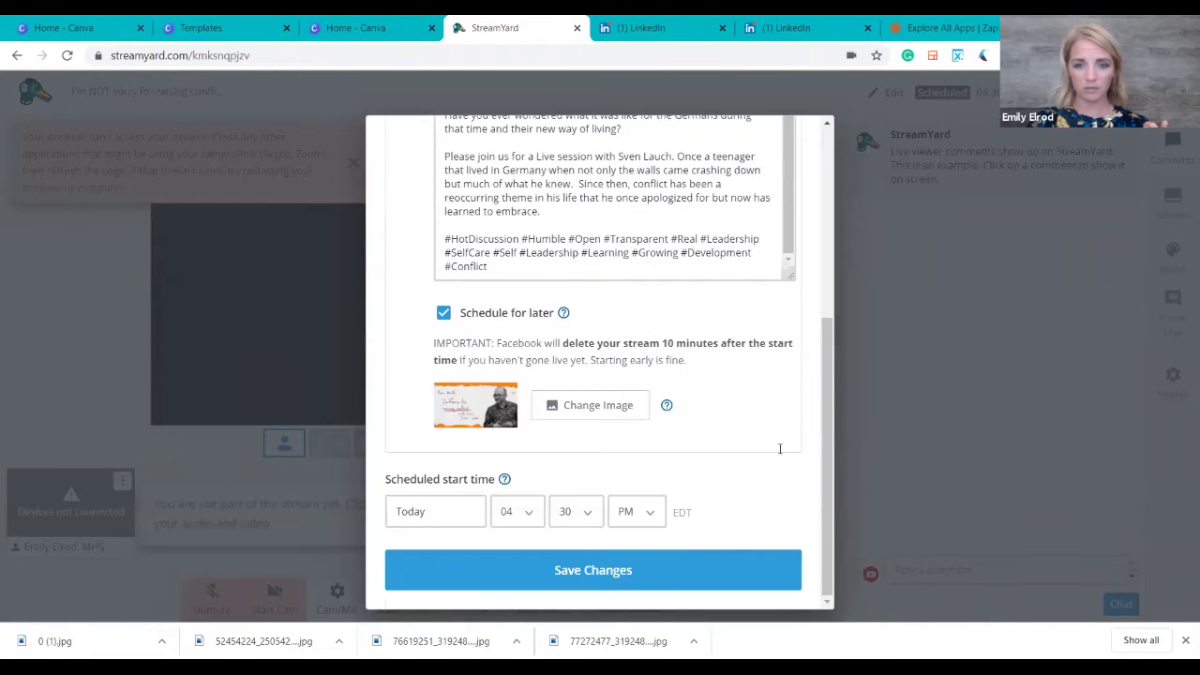
click(617, 569)
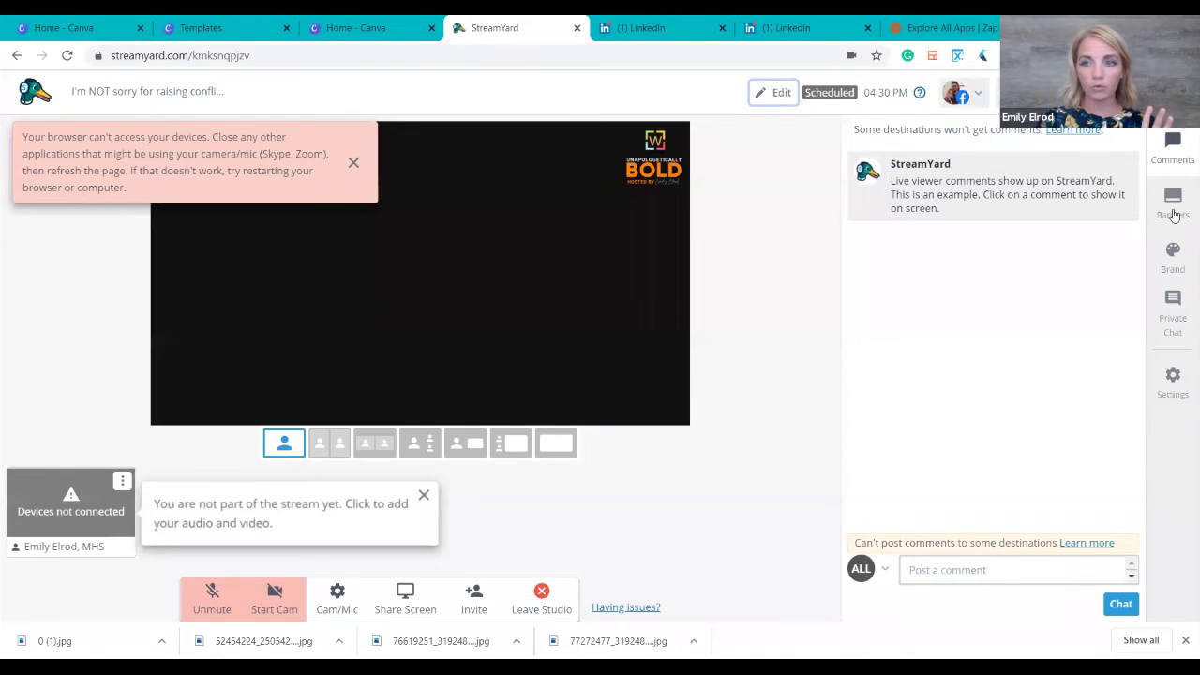
- Preview the Like, Subscribe banner on stage, then hide it again
click(1173, 201)
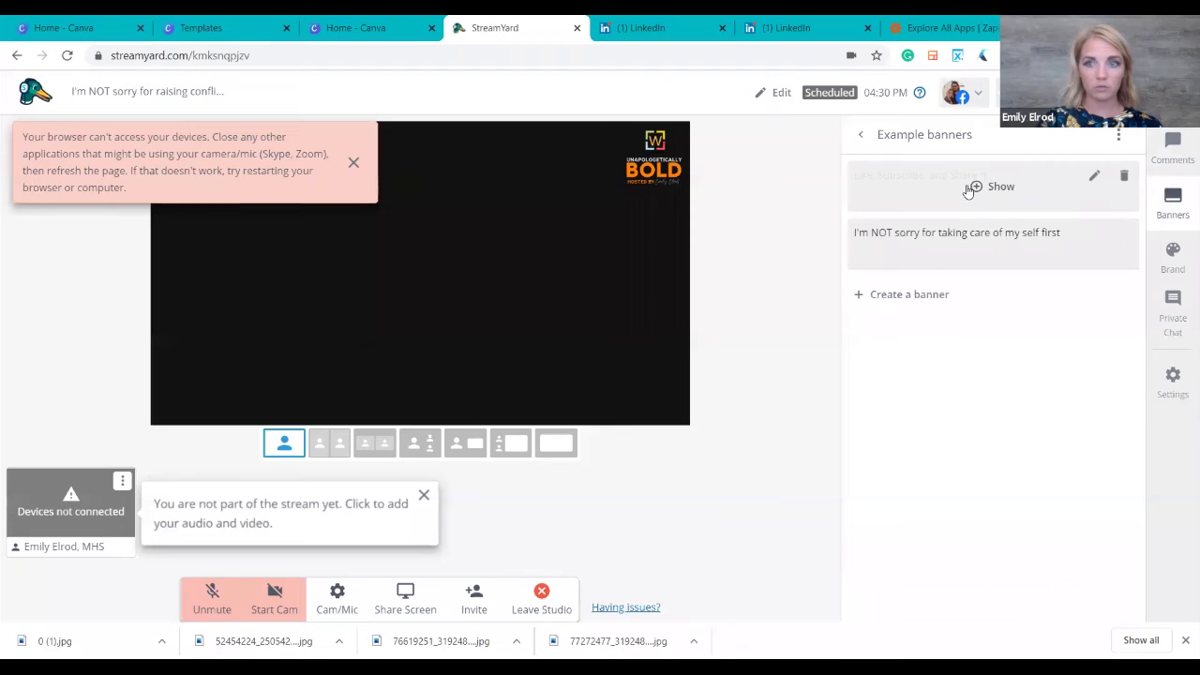
click(929, 195)
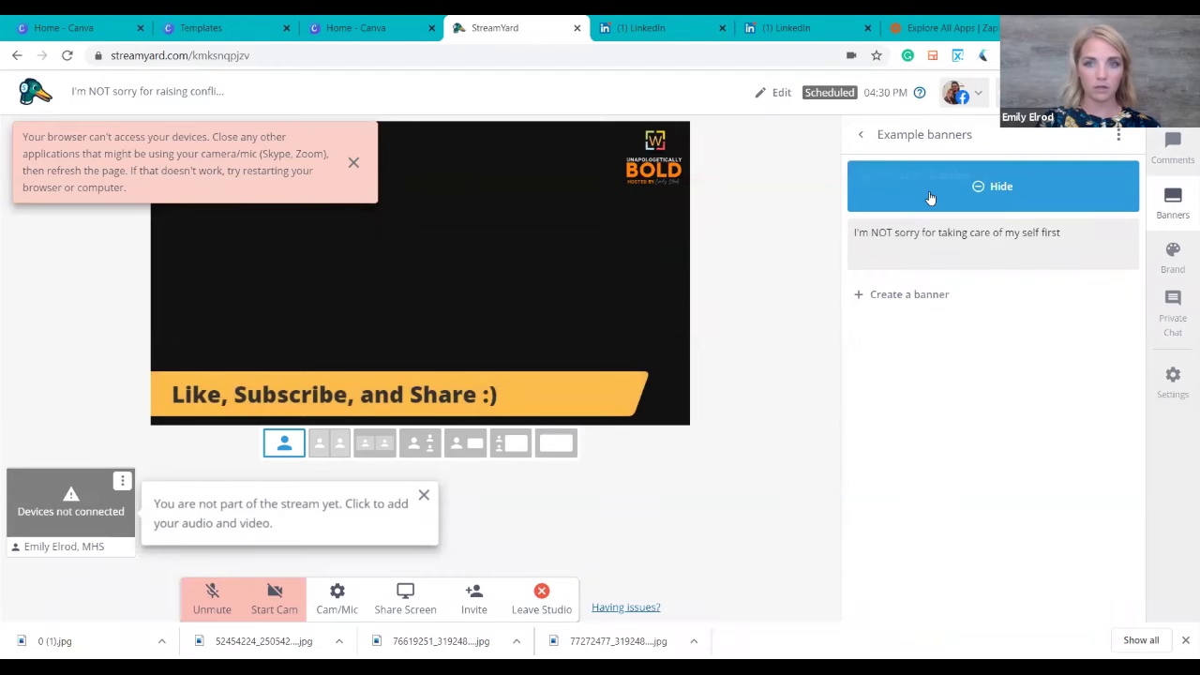
click(929, 195)
- In brand settings, try the WORKZBE logo, then keep the BOLD logo on the stream
click(1173, 255)
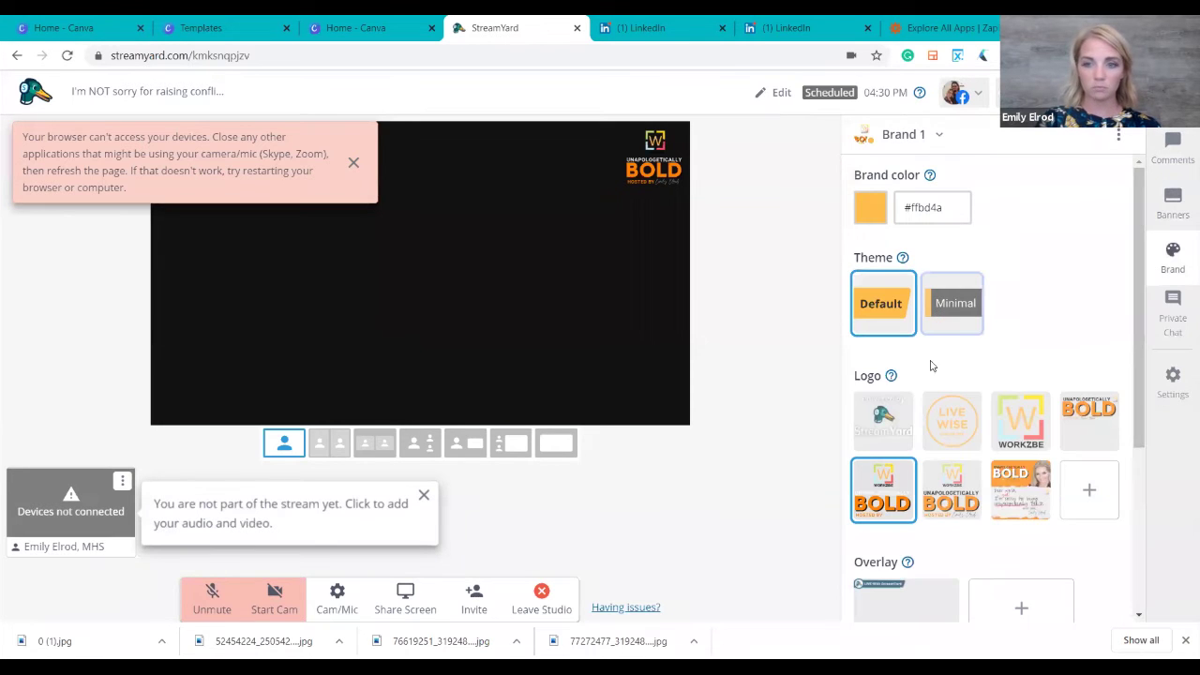
click(1020, 418)
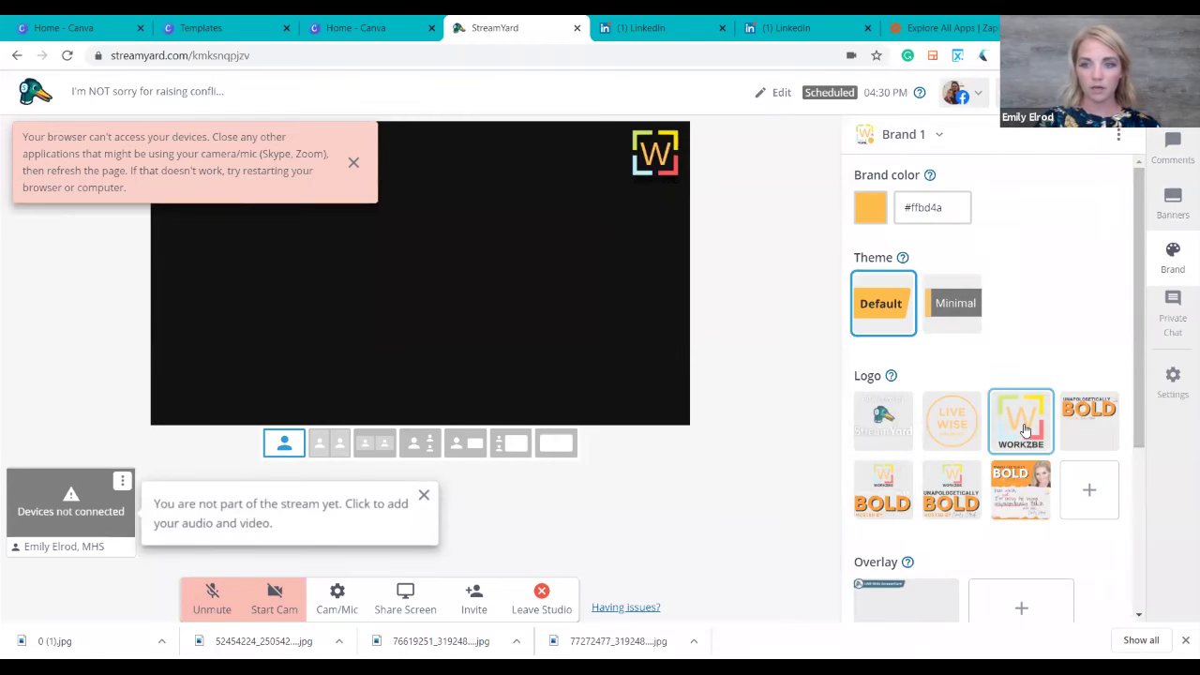
click(939, 511)
click(882, 488)
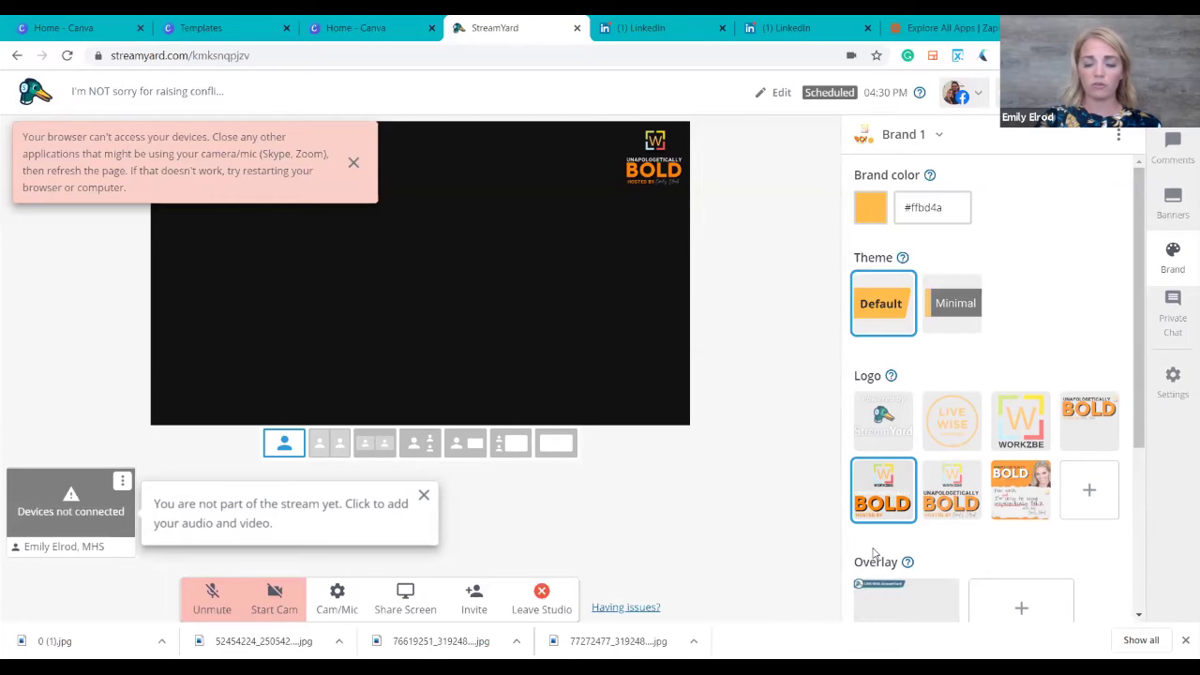
scroll(873, 554, down, 2)
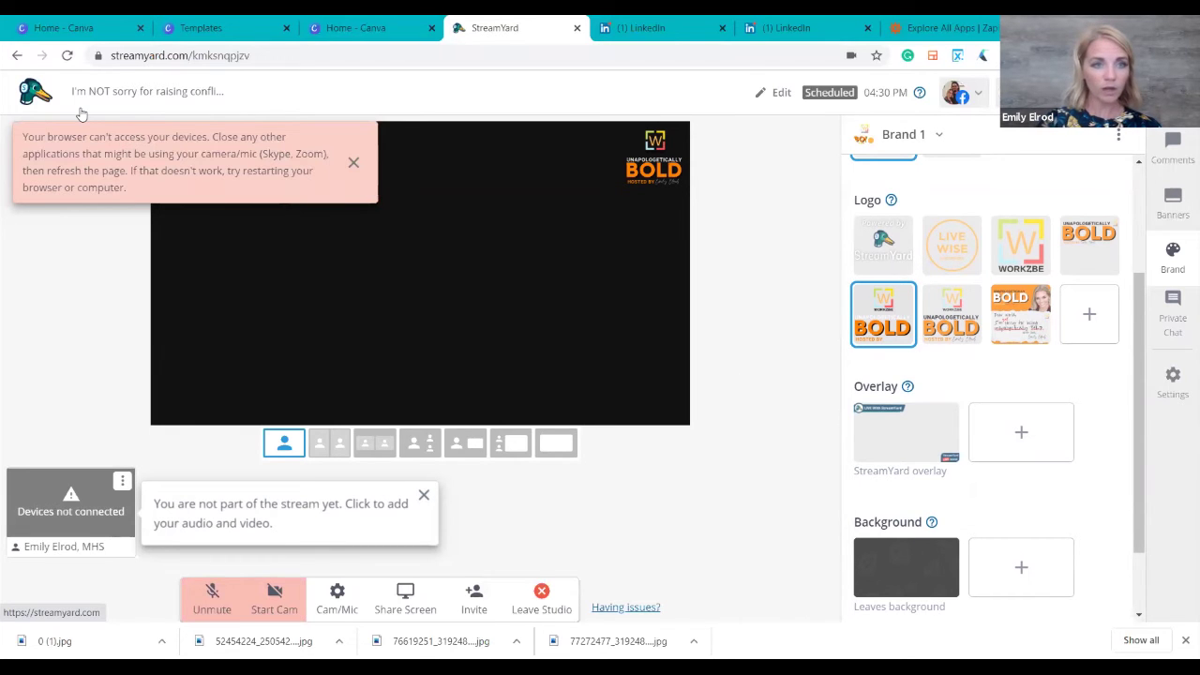
- Leave the studio and scroll through the Past Broadcasts list
click(27, 102)
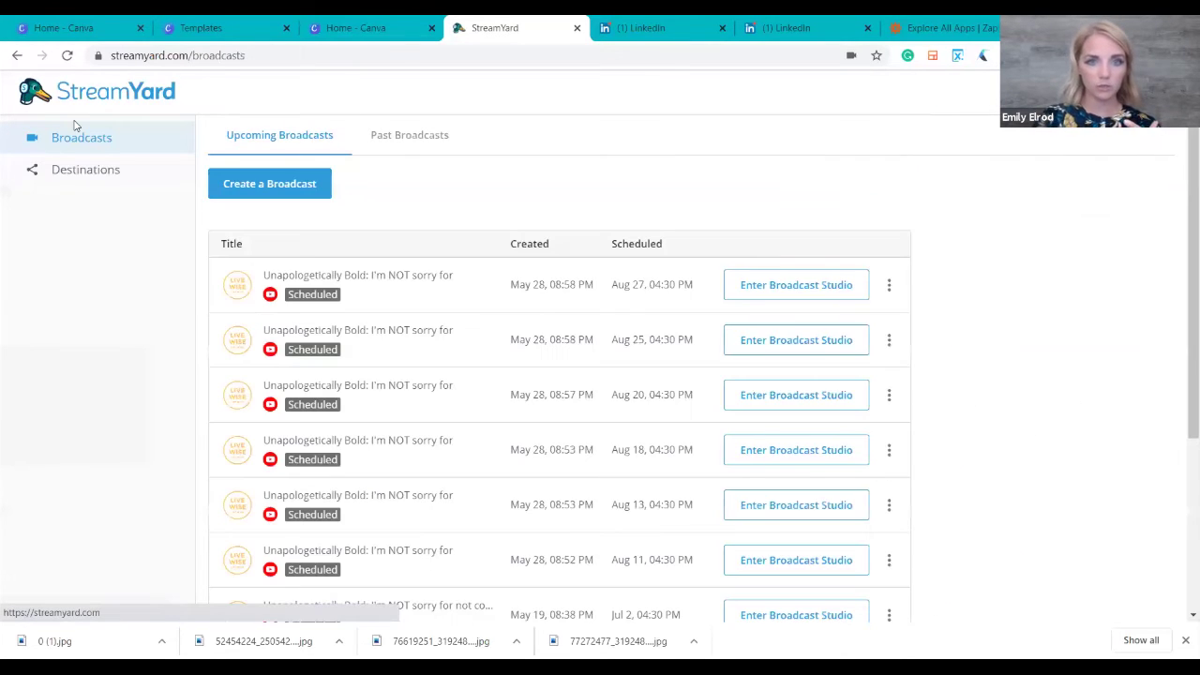
click(406, 135)
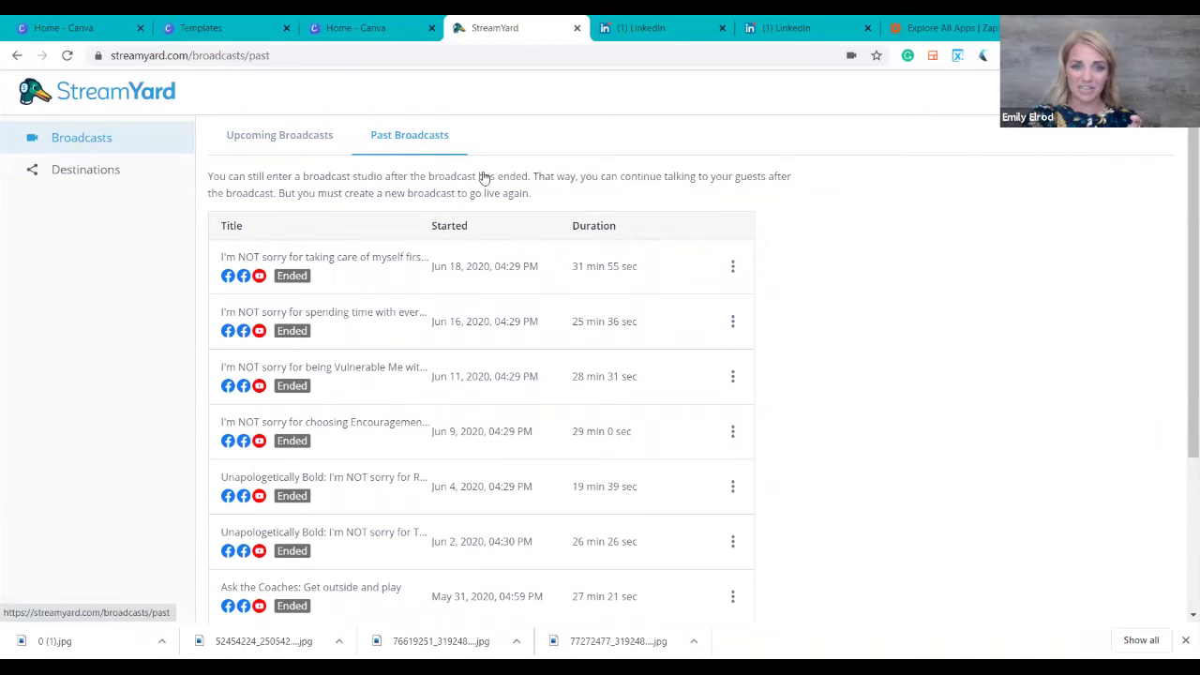
scroll(685, 478, down, 3)
scroll(685, 478, up, 3)
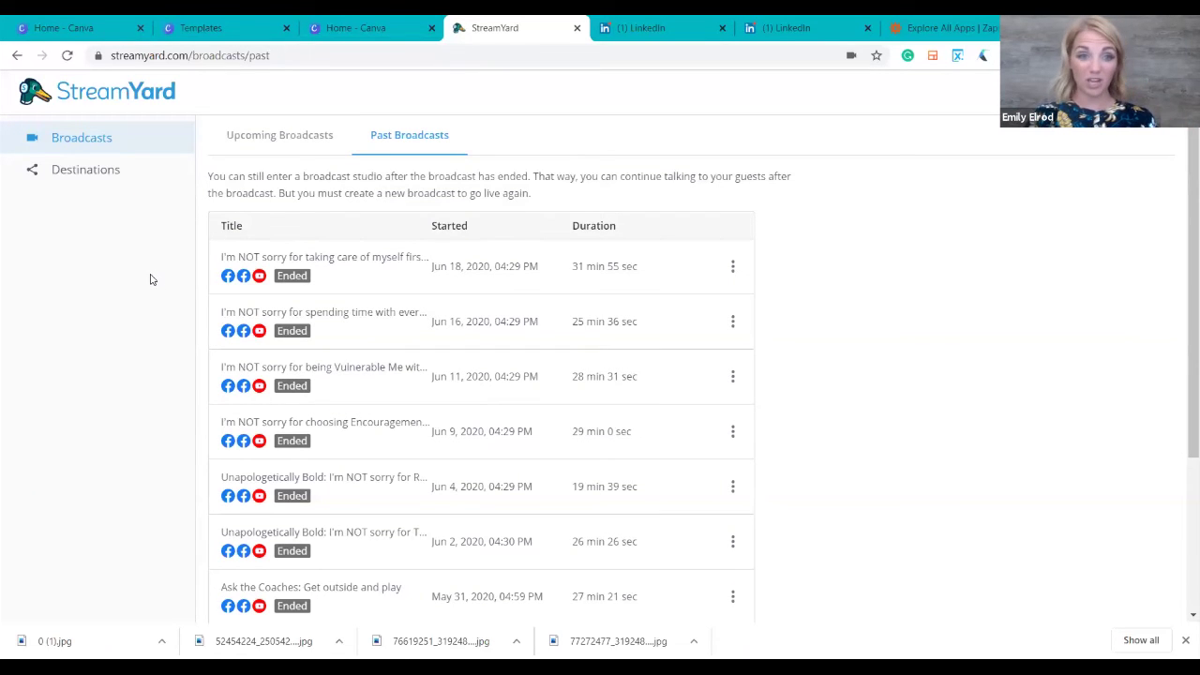
- Browse the platforms available as new destinations, then go back to the broadcasts list
click(99, 185)
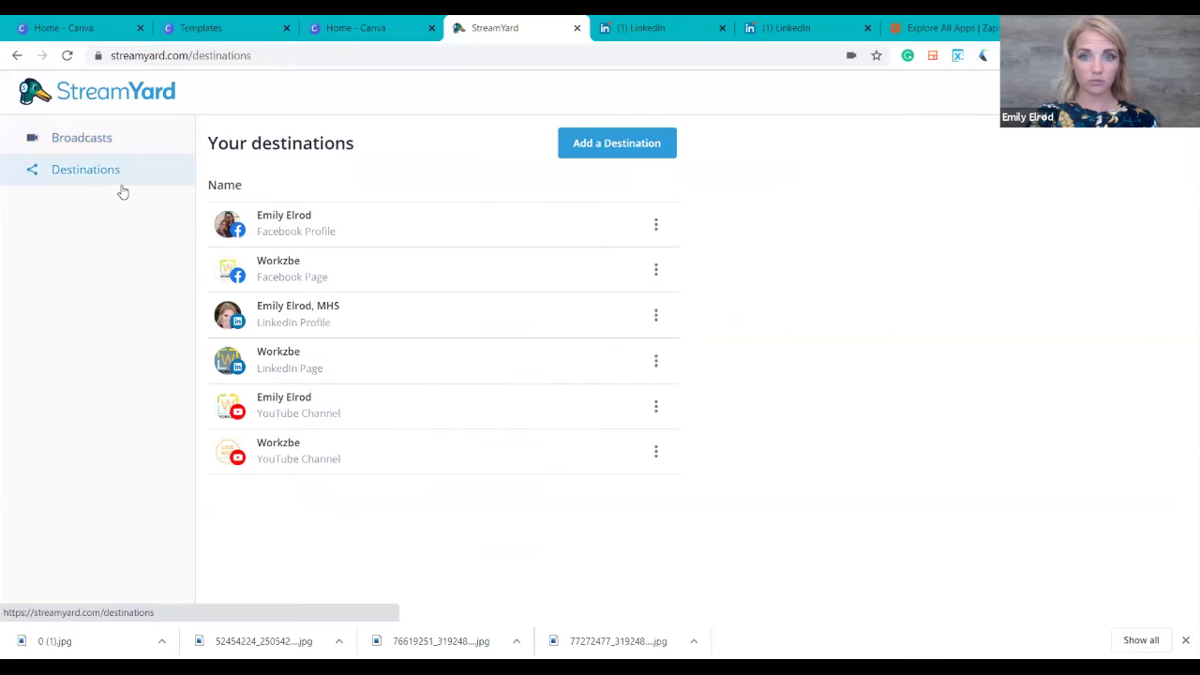
click(601, 143)
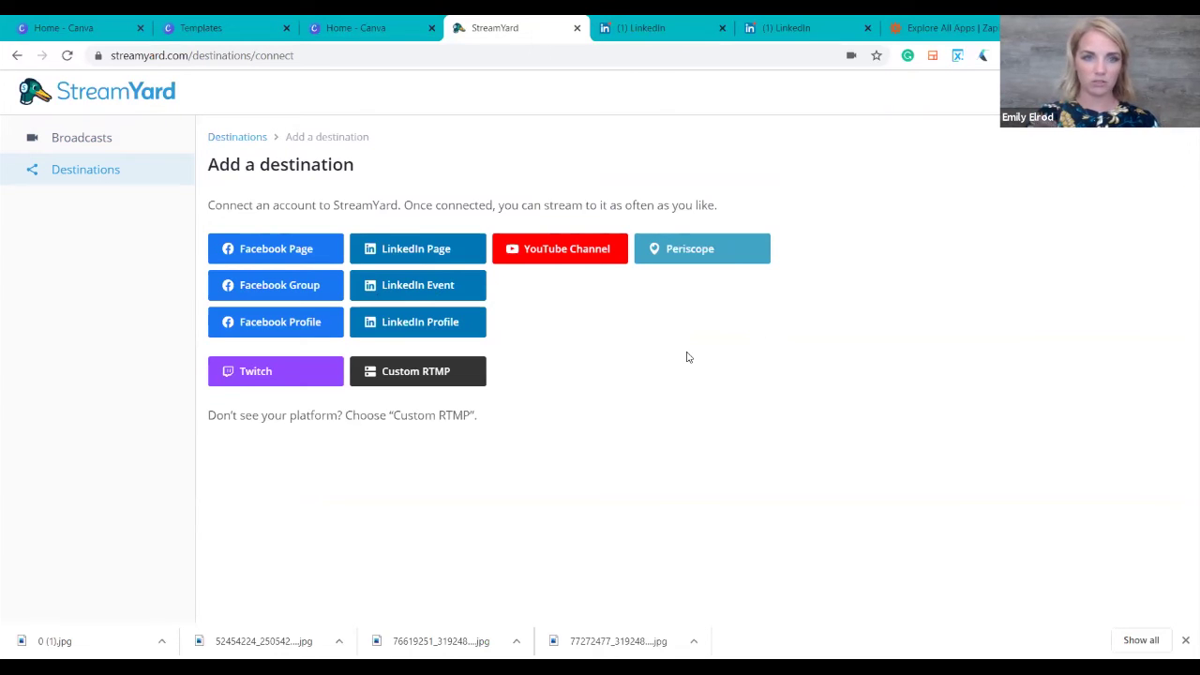
click(49, 109)
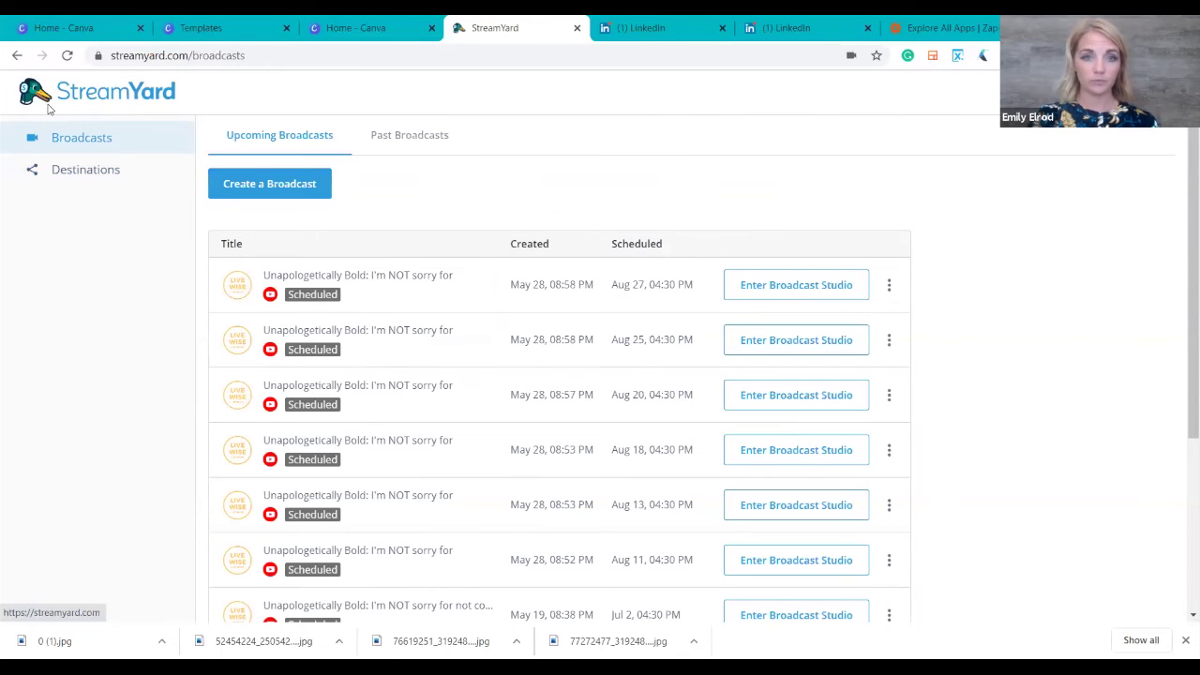
scroll(609, 387, down, 2)
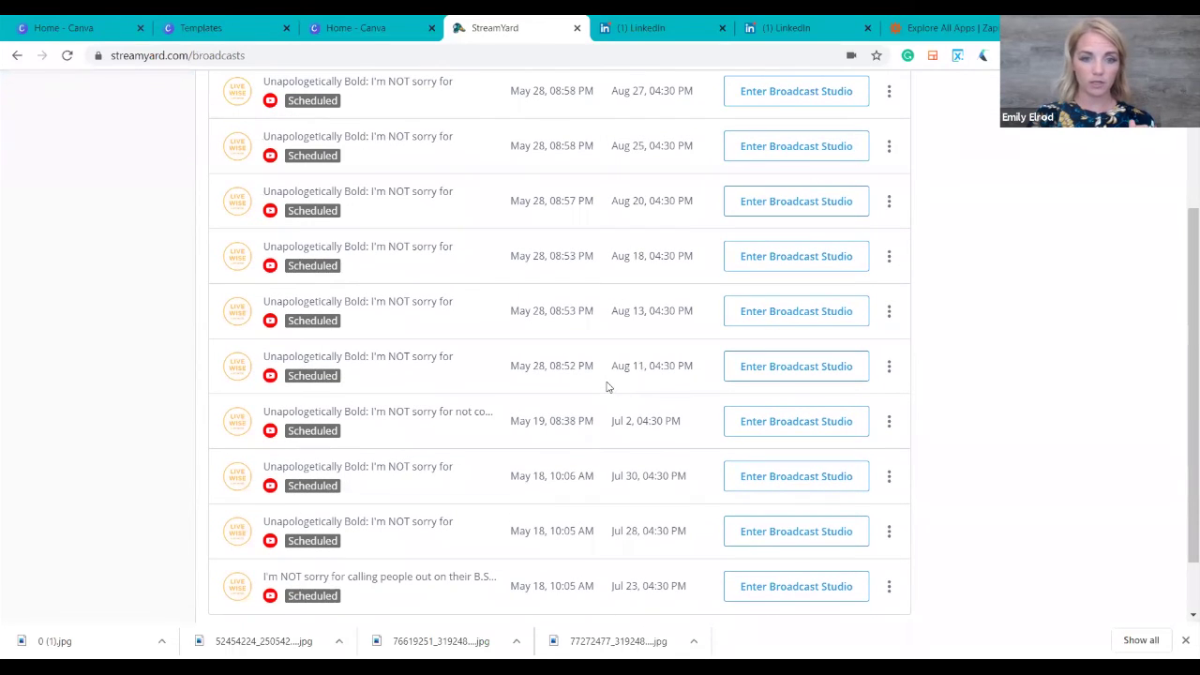
scroll(607, 387, up, 2)
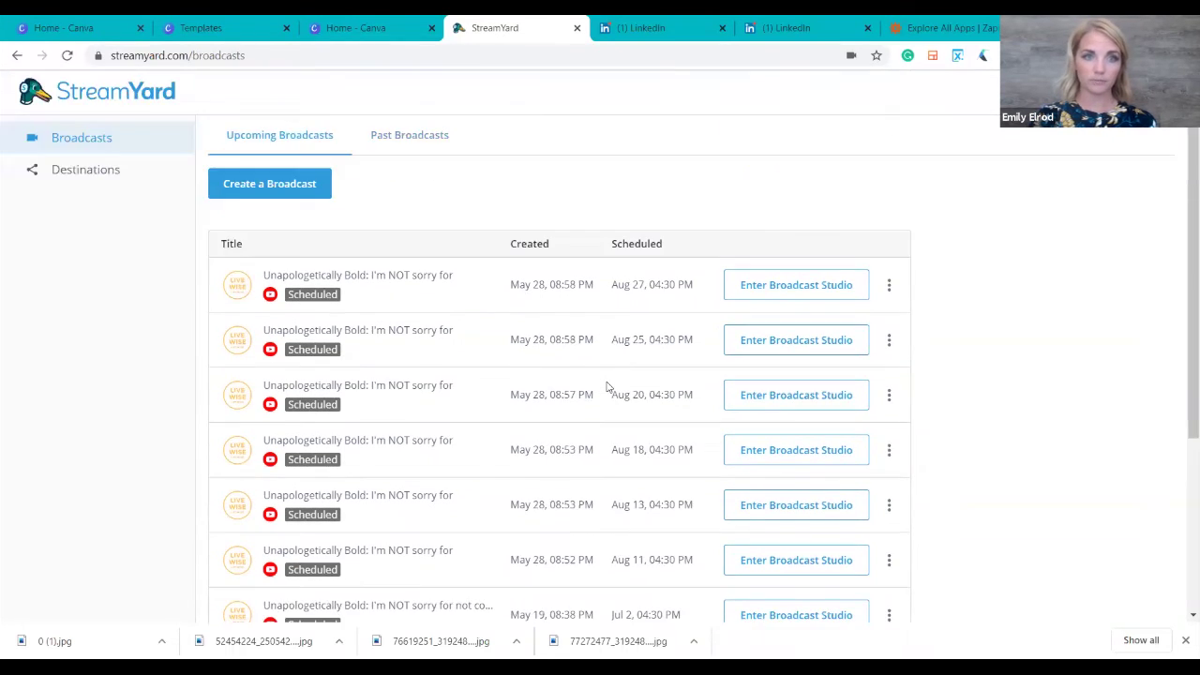